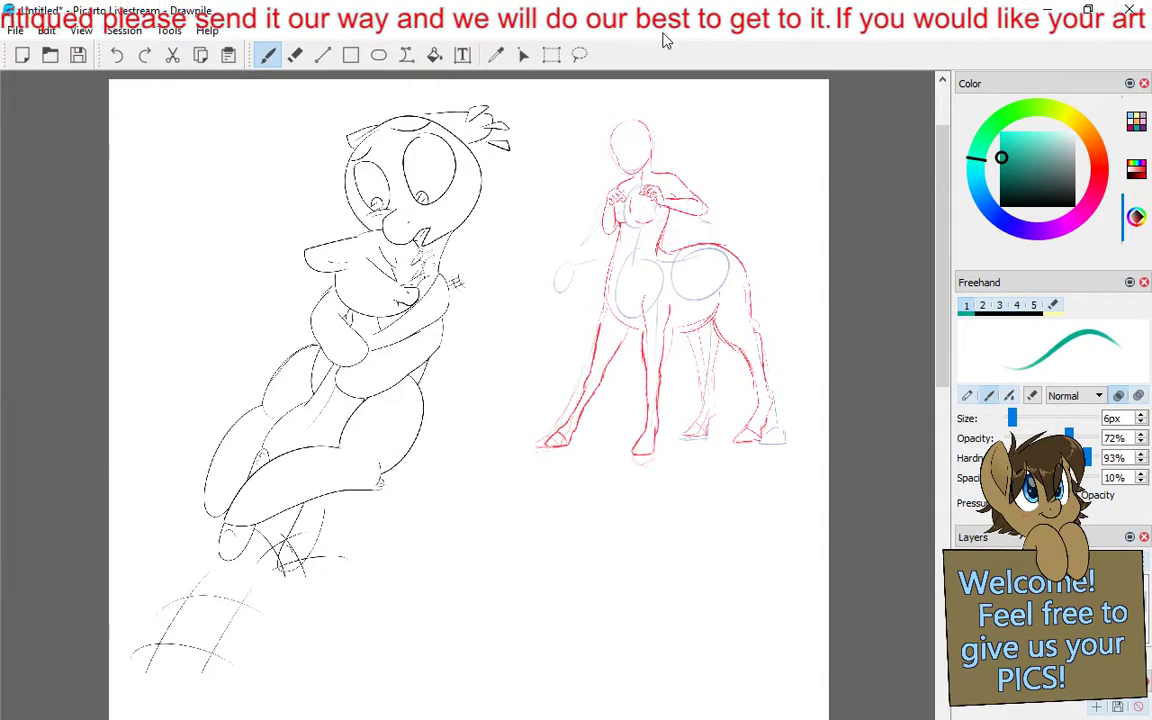
Draw teal correction strokes along the hind legs of the red centaur sketch to reshape their contours
scroll(505, 435, "up", 3)
left_click_drag(715, 211, 451, 346)
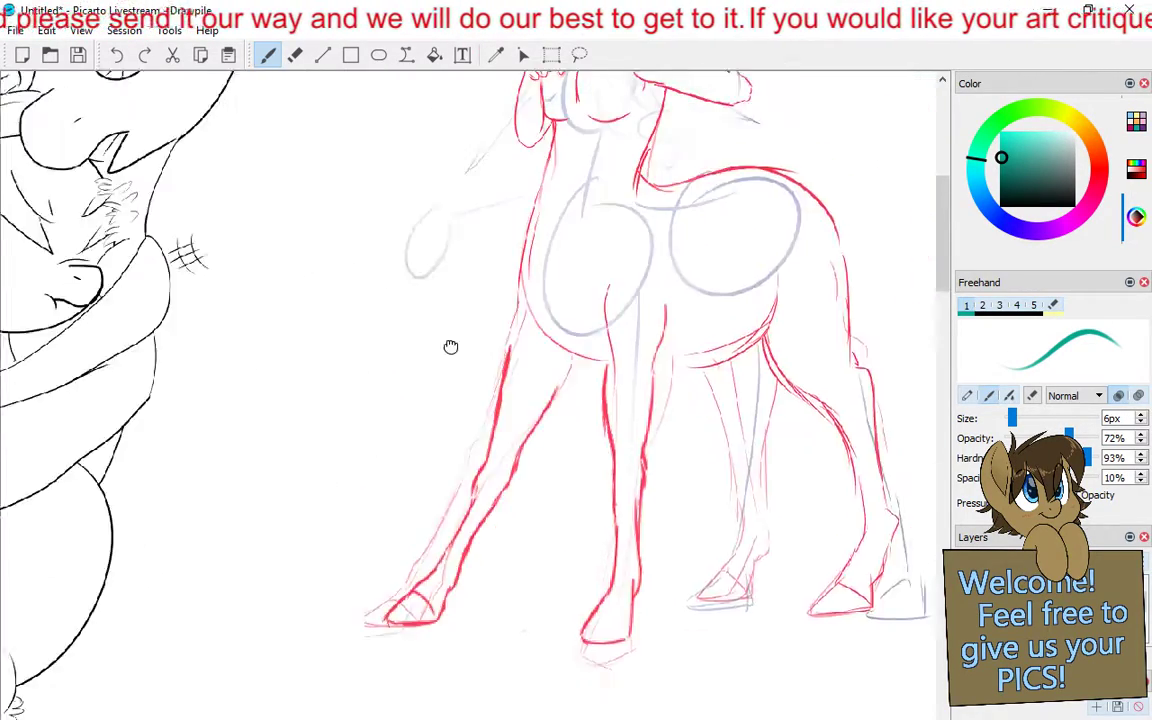
scroll(451, 346, "down", 4)
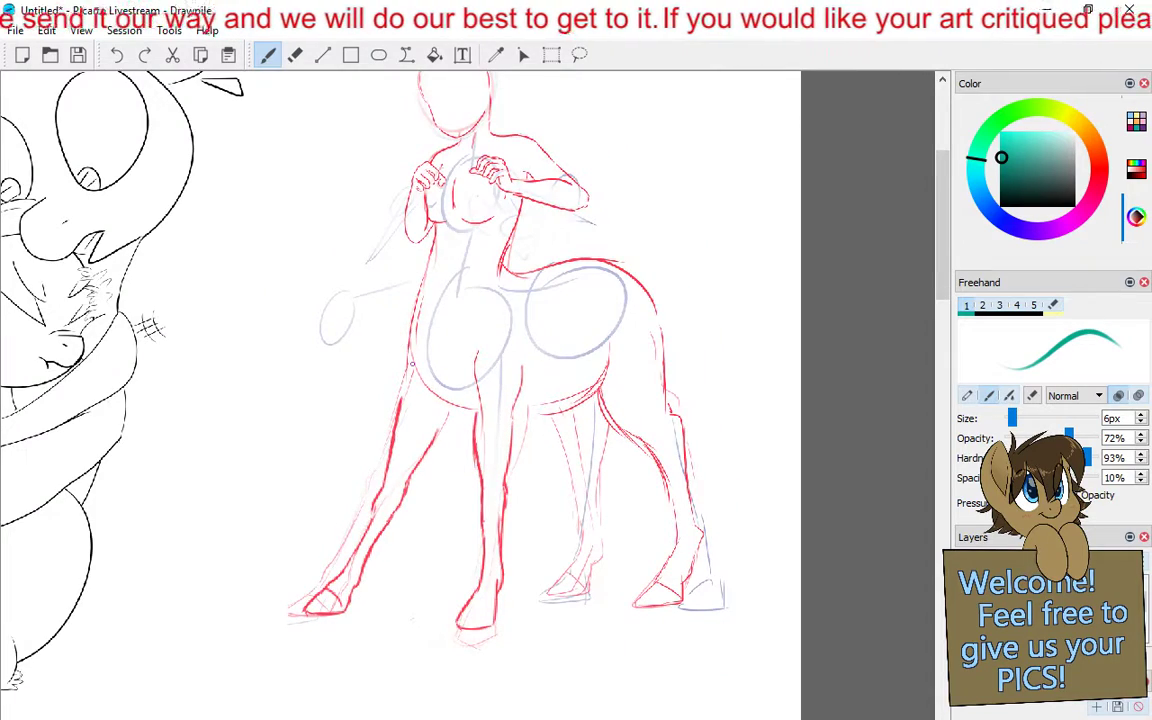
left_click_drag(352, 309, 255, 346)
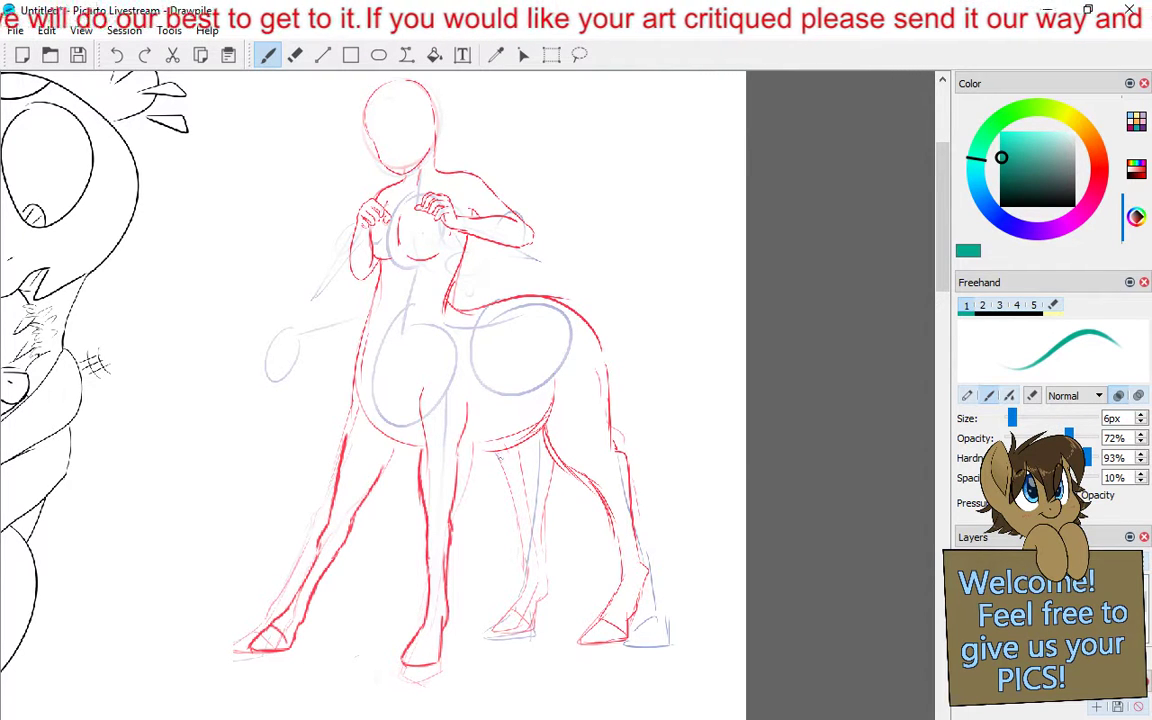
left_click_drag(497, 452, 511, 467)
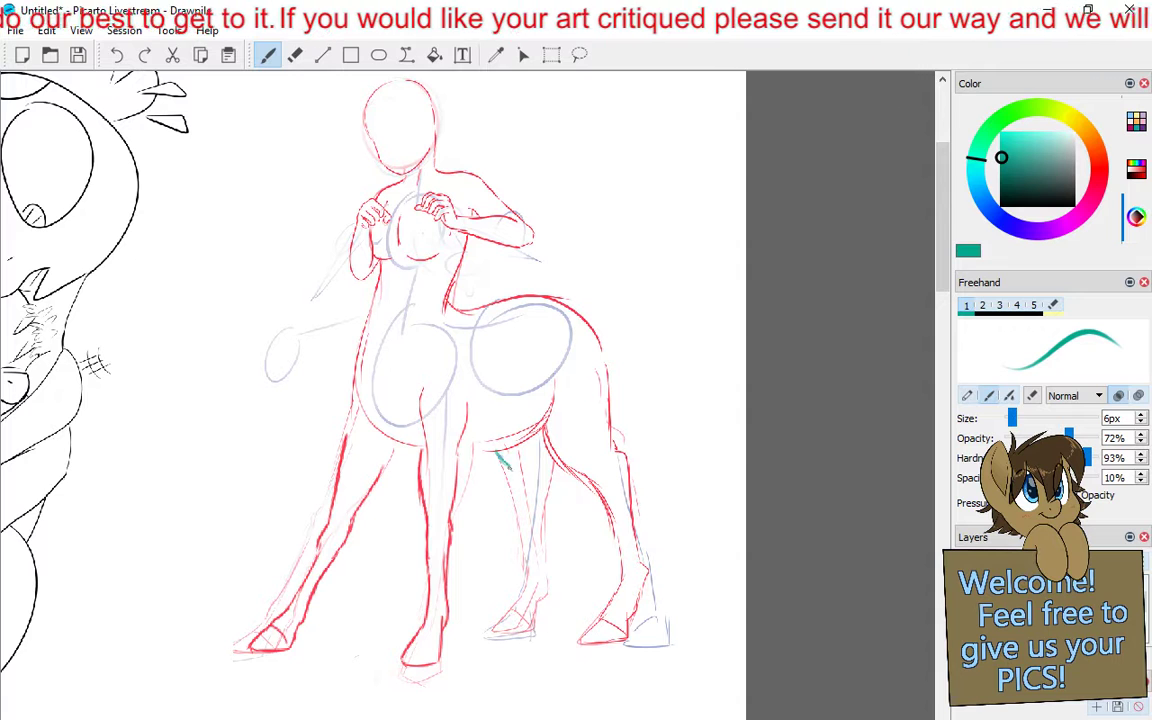
left_click_drag(499, 455, 521, 545)
left_click_drag(499, 455, 521, 530)
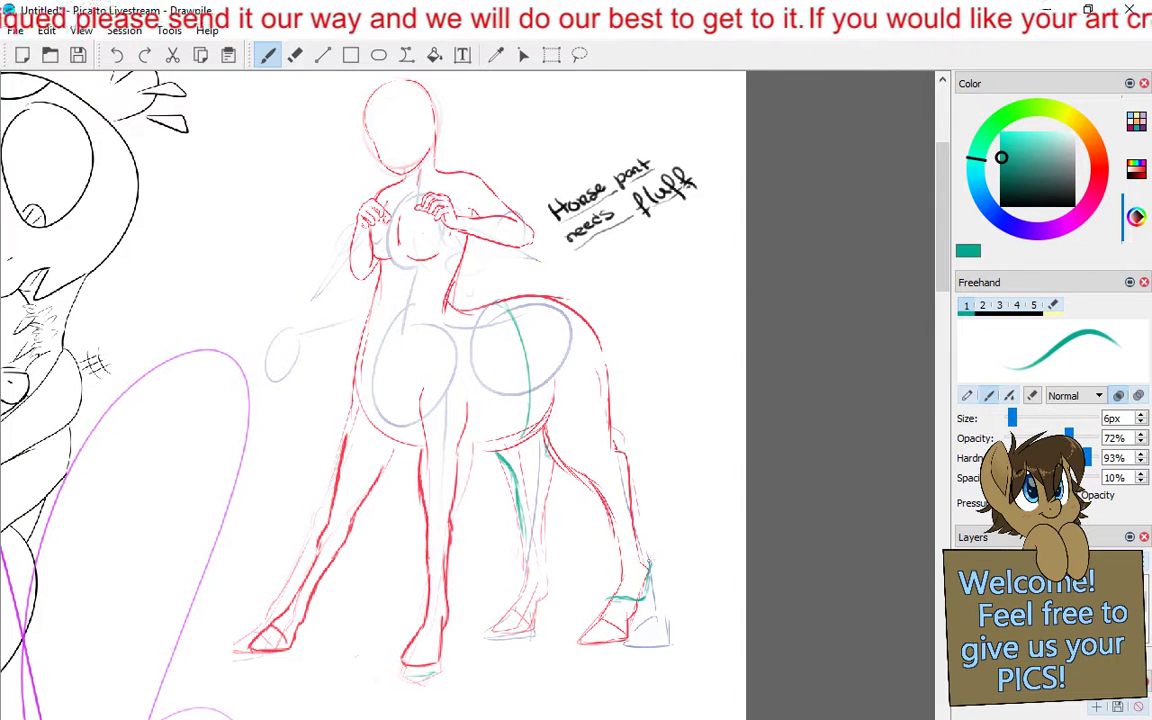
left_click_drag(610, 364, 648, 572)
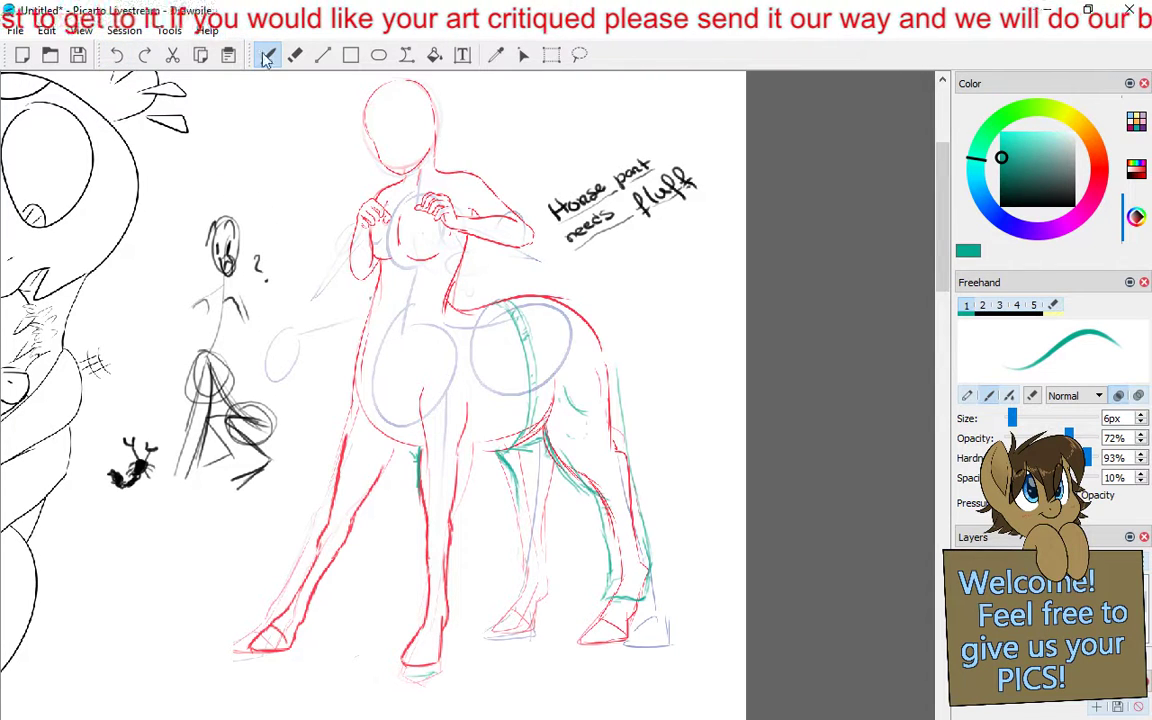
Sketch a teal elongated oval on the body of the purple scribbled creature with the freehand brush
key("e")
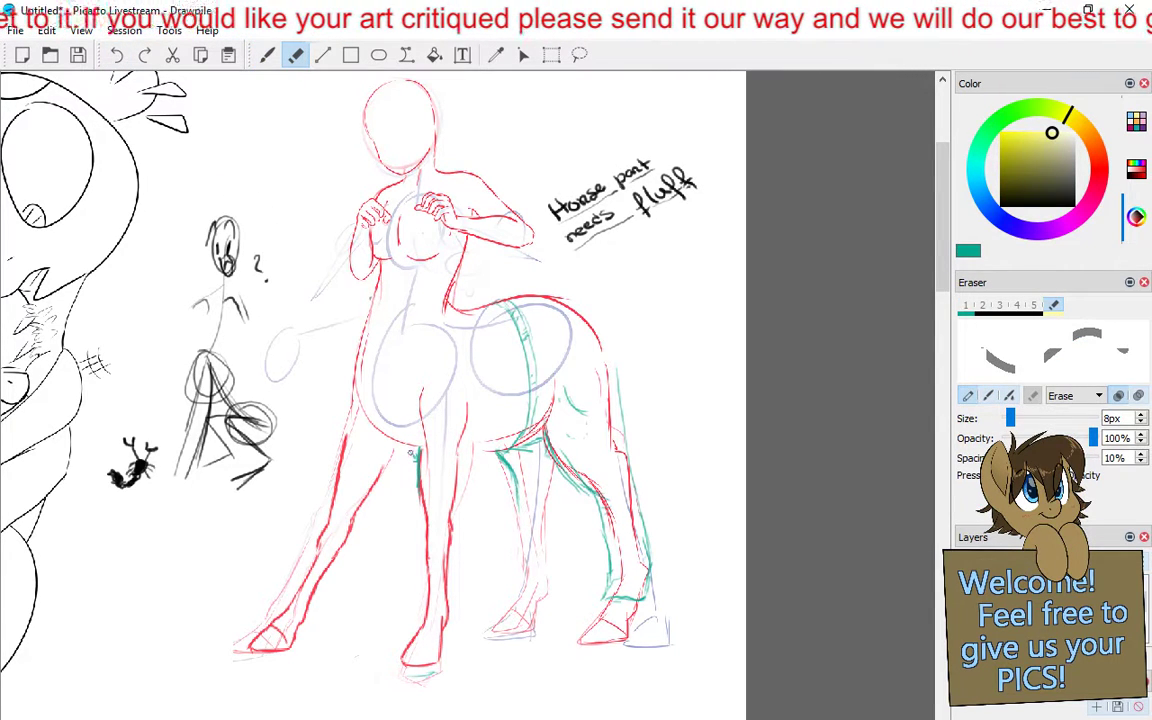
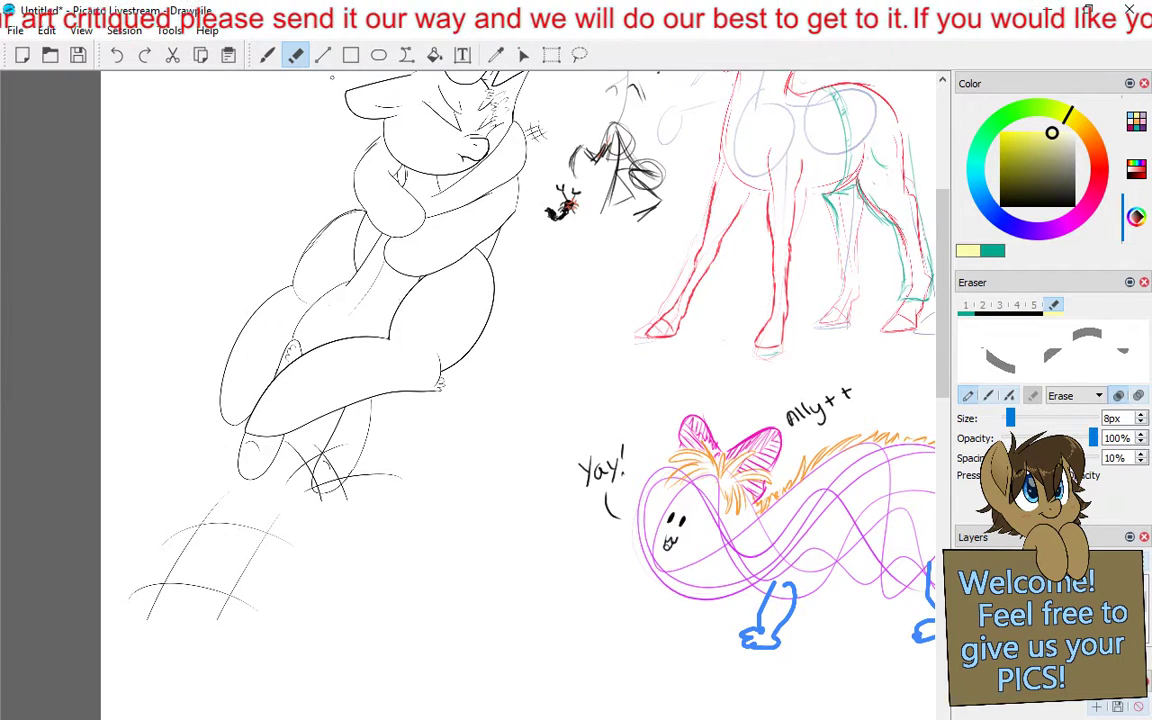
key("b")
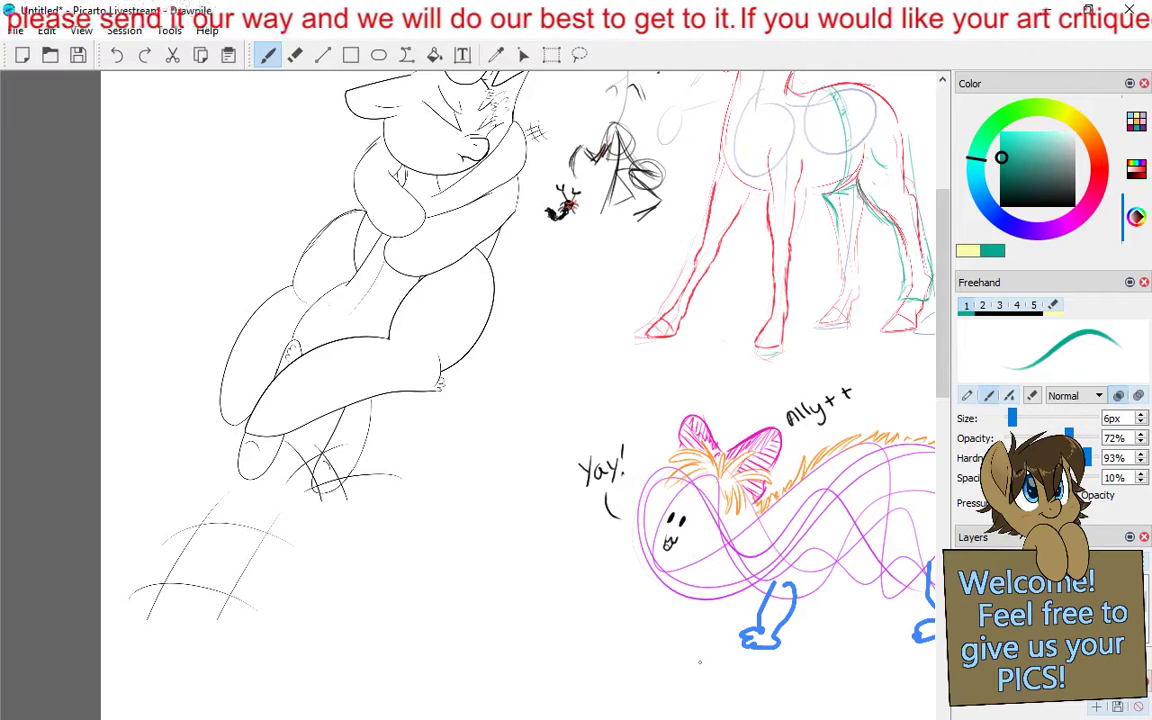
left_click_drag(733, 674, 589, 624)
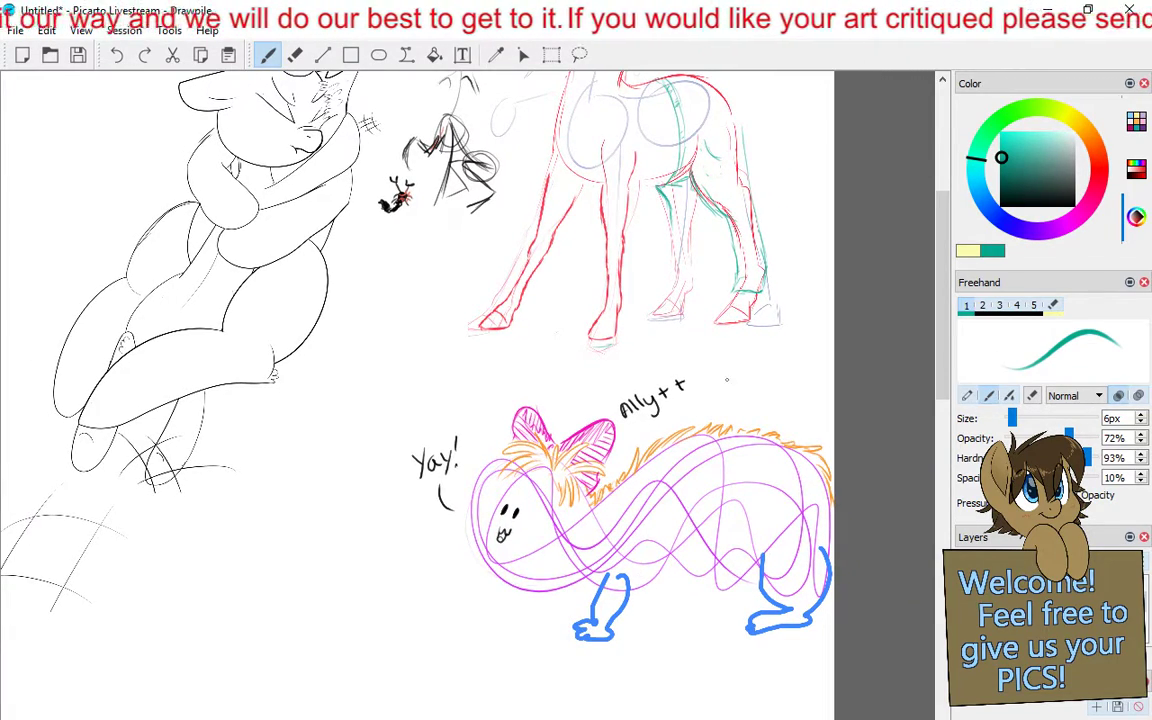
key("x")
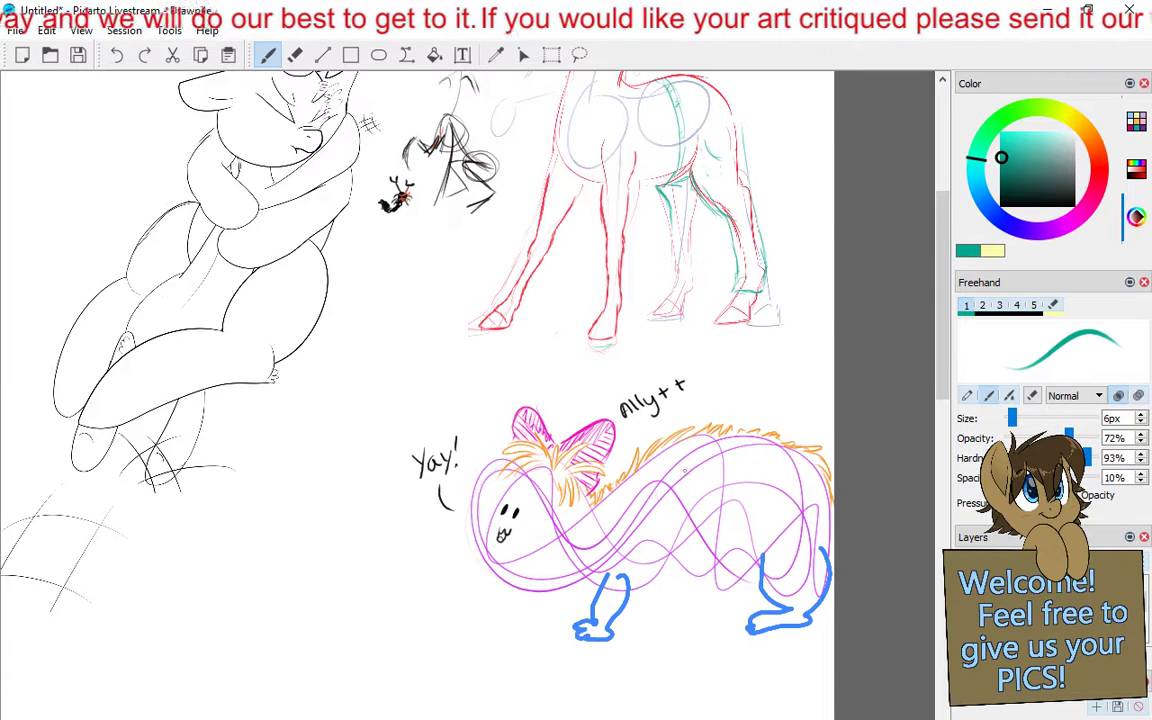
mouse_move(622, 414)
left_mouse_down()
mouse_move(752, 412)
mouse_move(724, 450)
mouse_move(644, 460)
left_mouse_up()
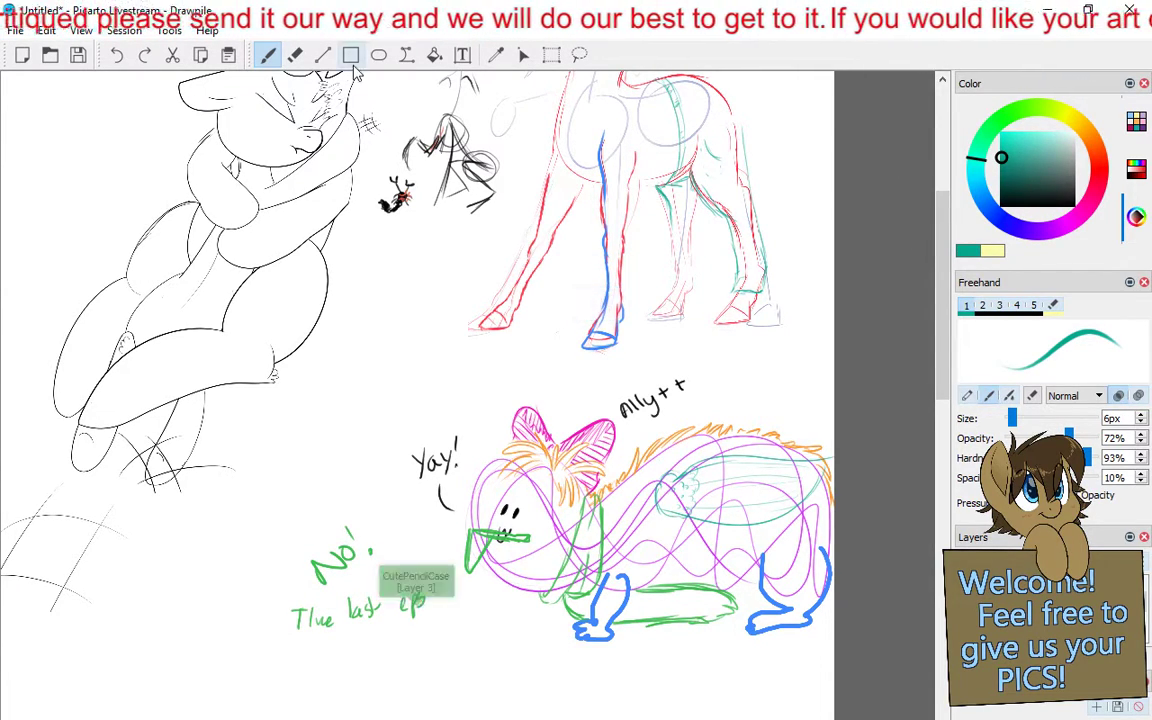
left_click_drag(275, 203, 476, 388)
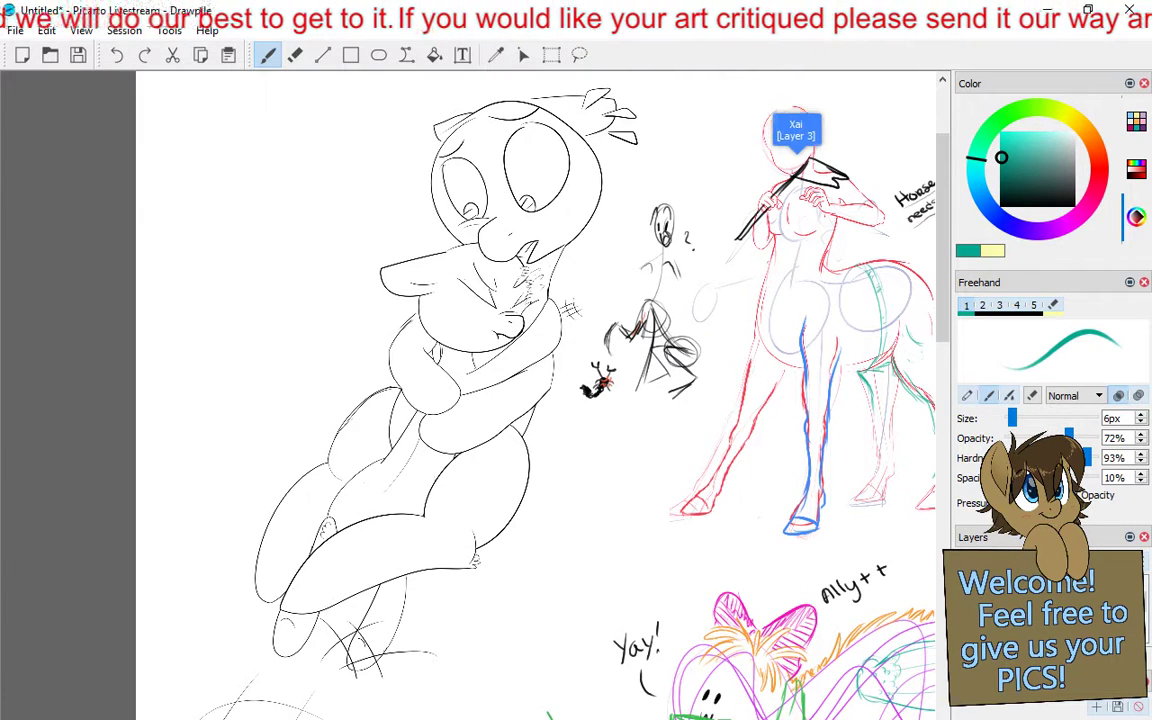
key("e")
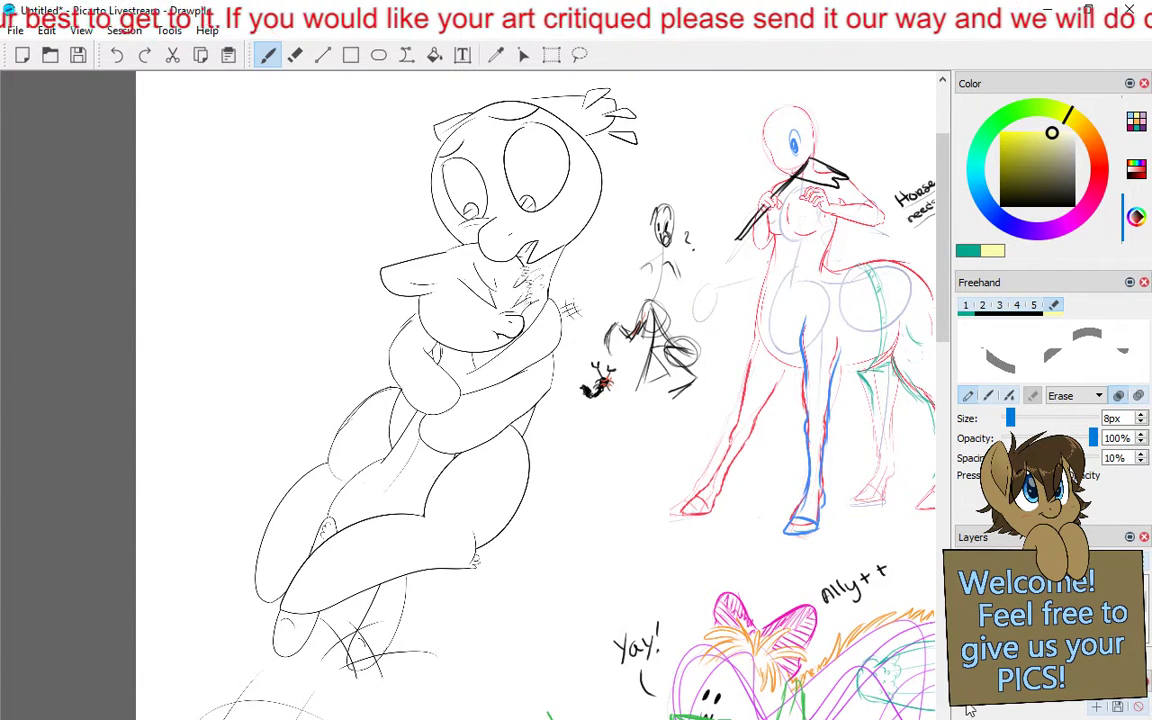
key("e")
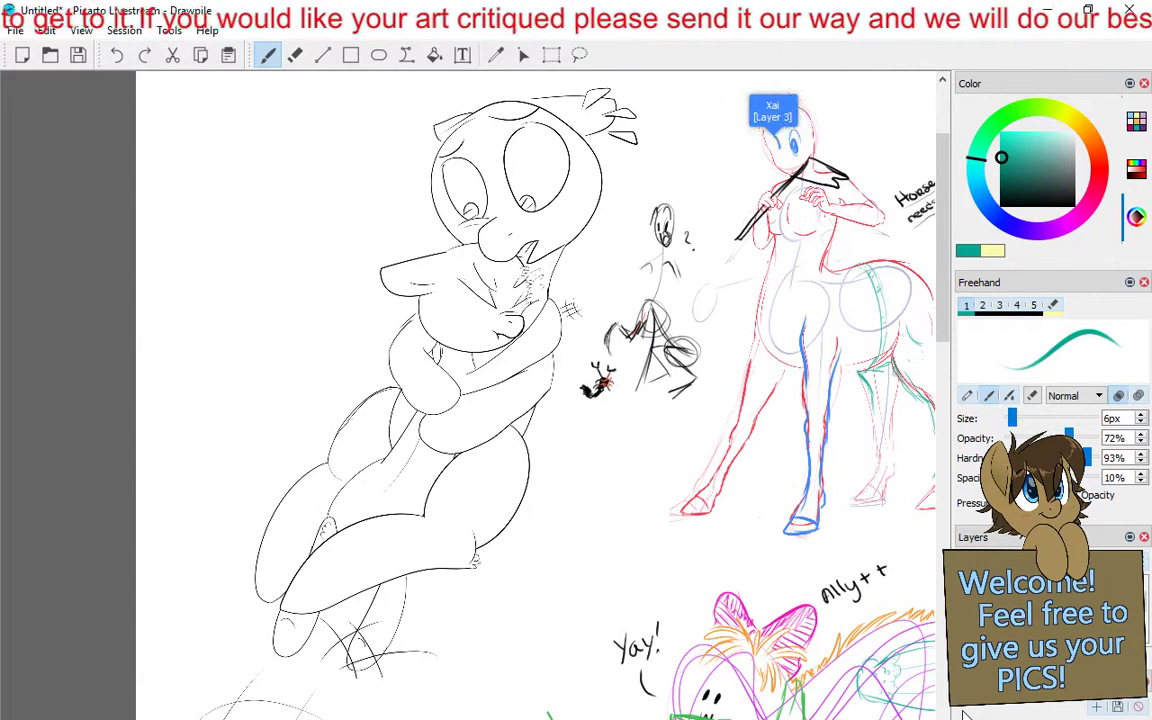
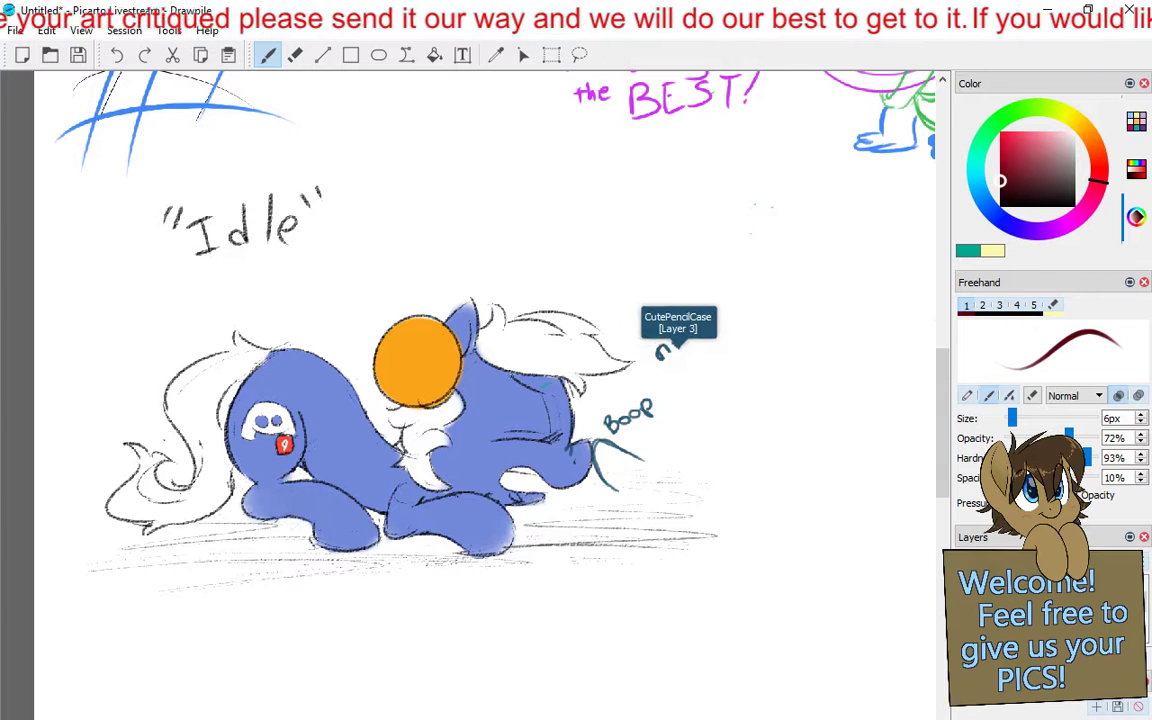
Draw a short dark red freehand stroke down across the mane of the blue pony under "Idle"
left_click_drag(533, 343, 535, 372)
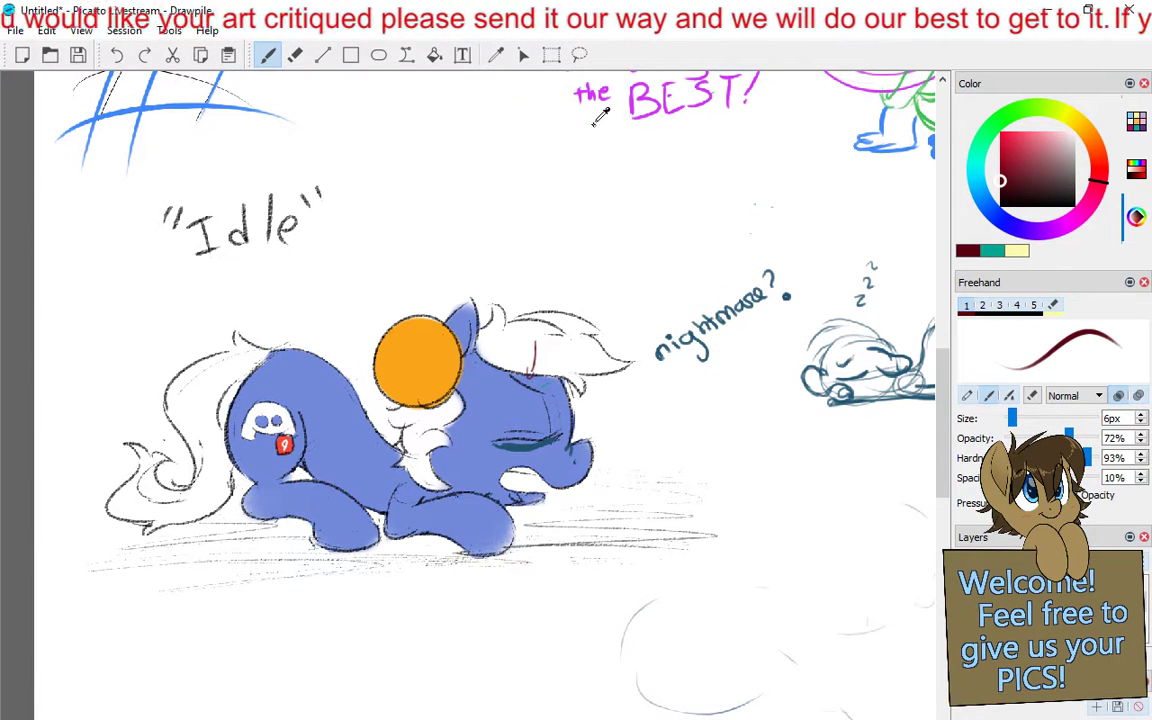
key("ctrl+minus")
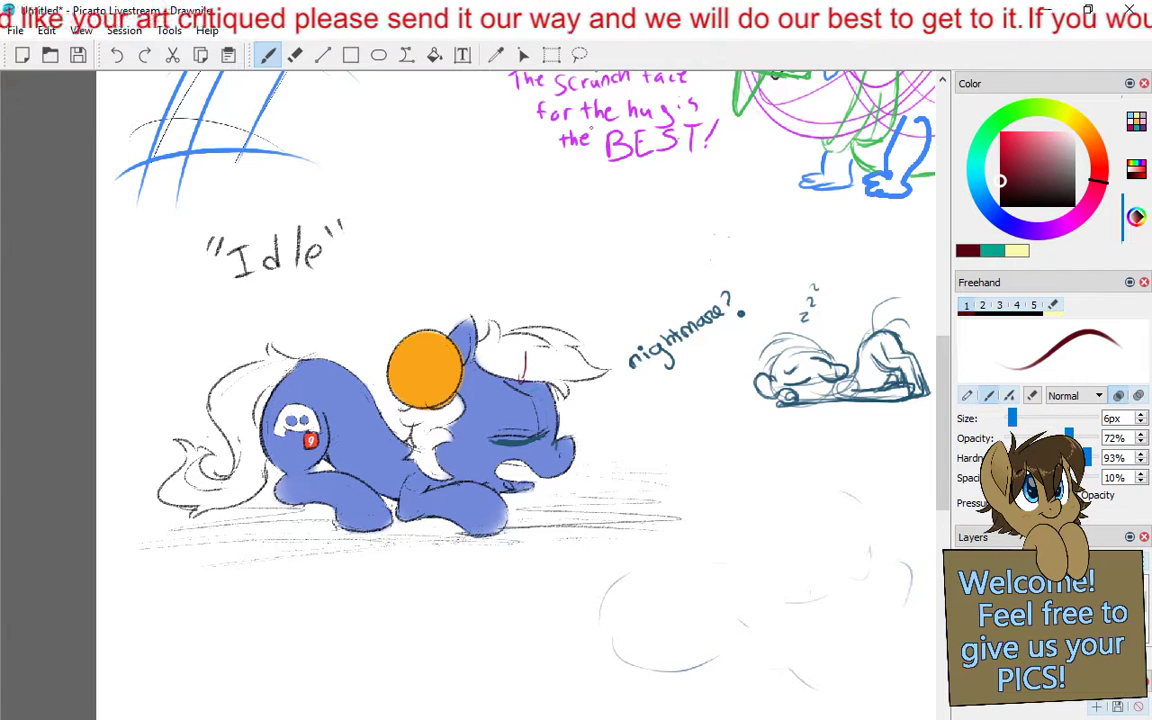
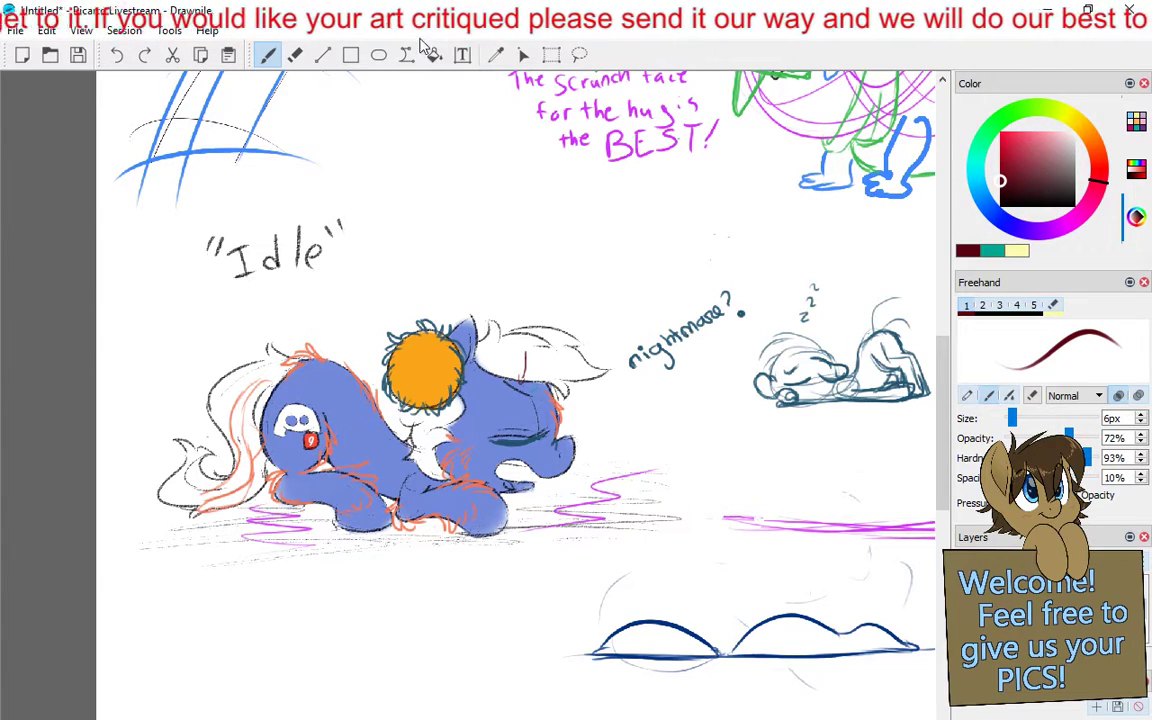
Paste the "Teacher of the Month" picture from the Critique folder and place it in the empty canvas area below the blue pony
scroll(400, 210, "down", 4)
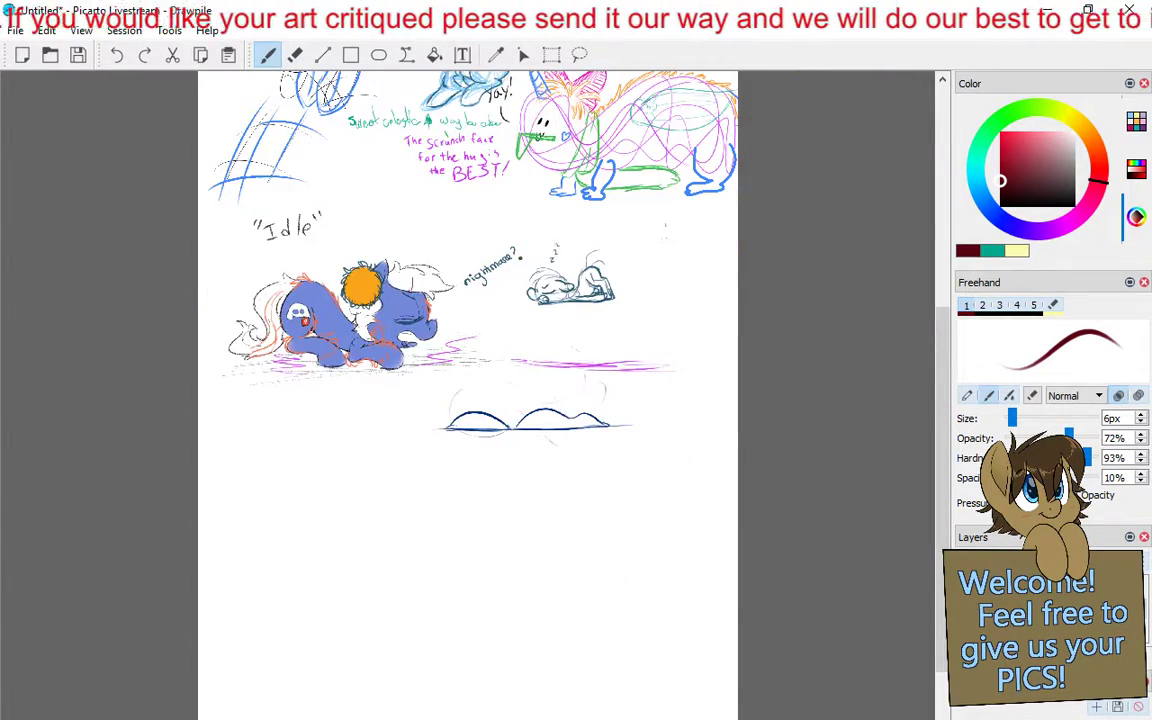
left_click(15, 31)
mouse_move(46, 31)
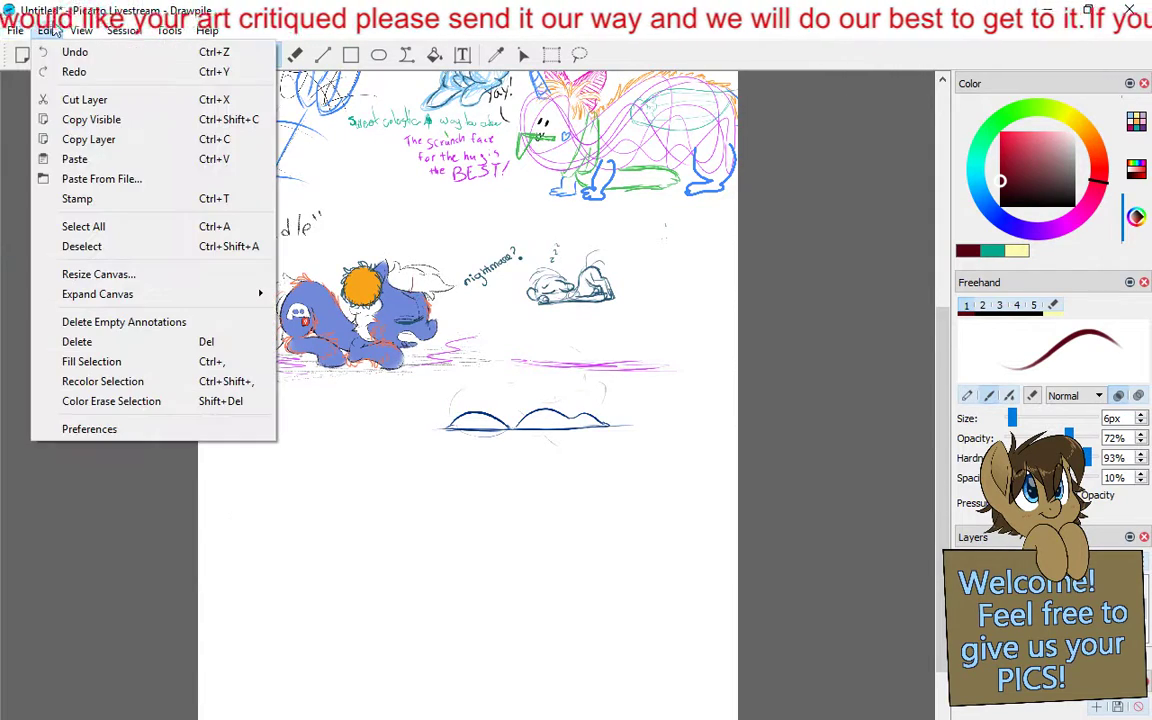
left_click(78, 180)
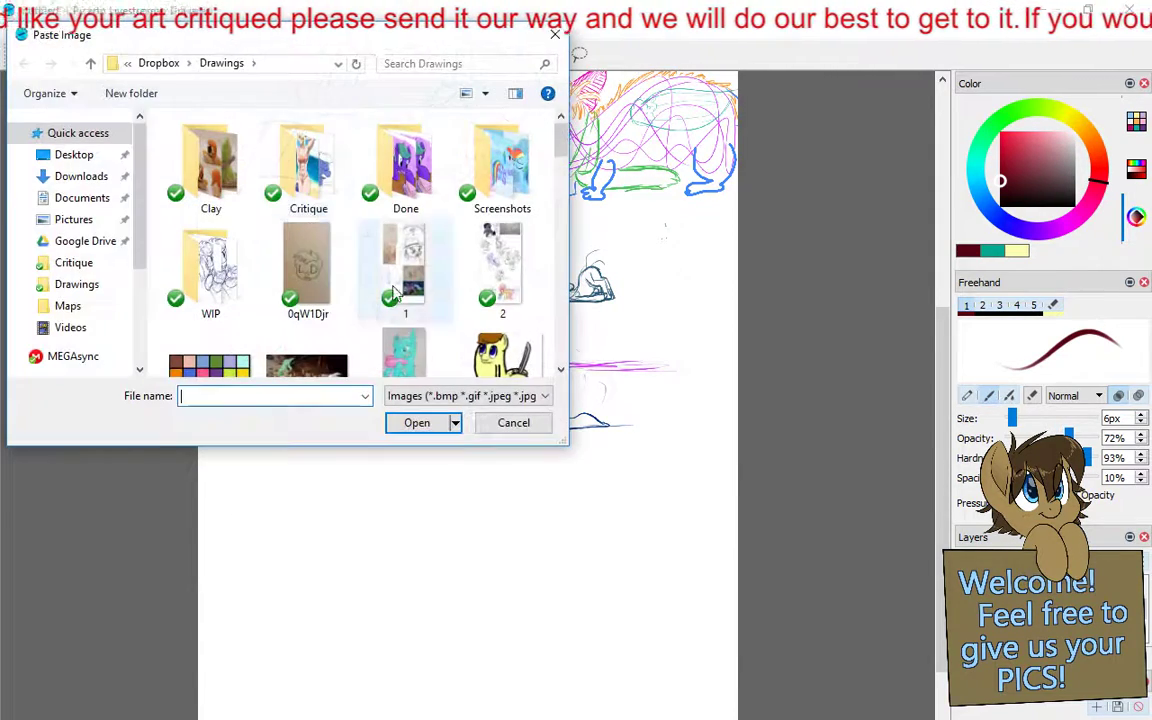
double_click(285, 162)
double_click(230, 180)
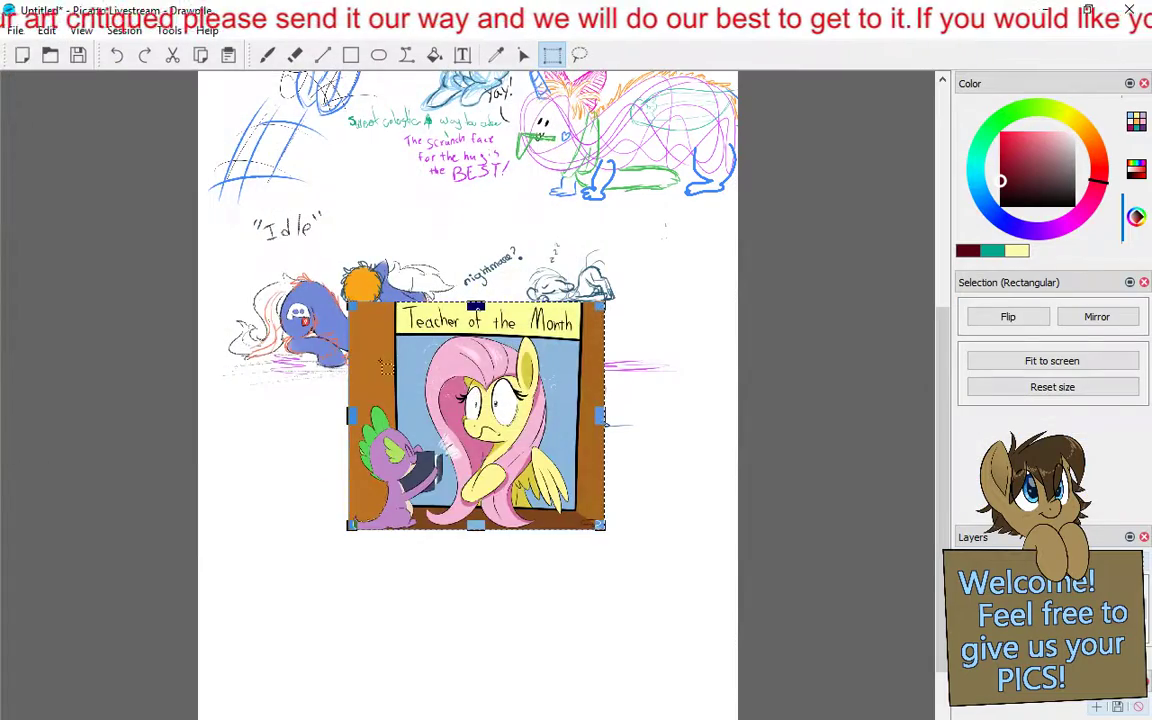
left_click_drag(476, 329, 329, 555)
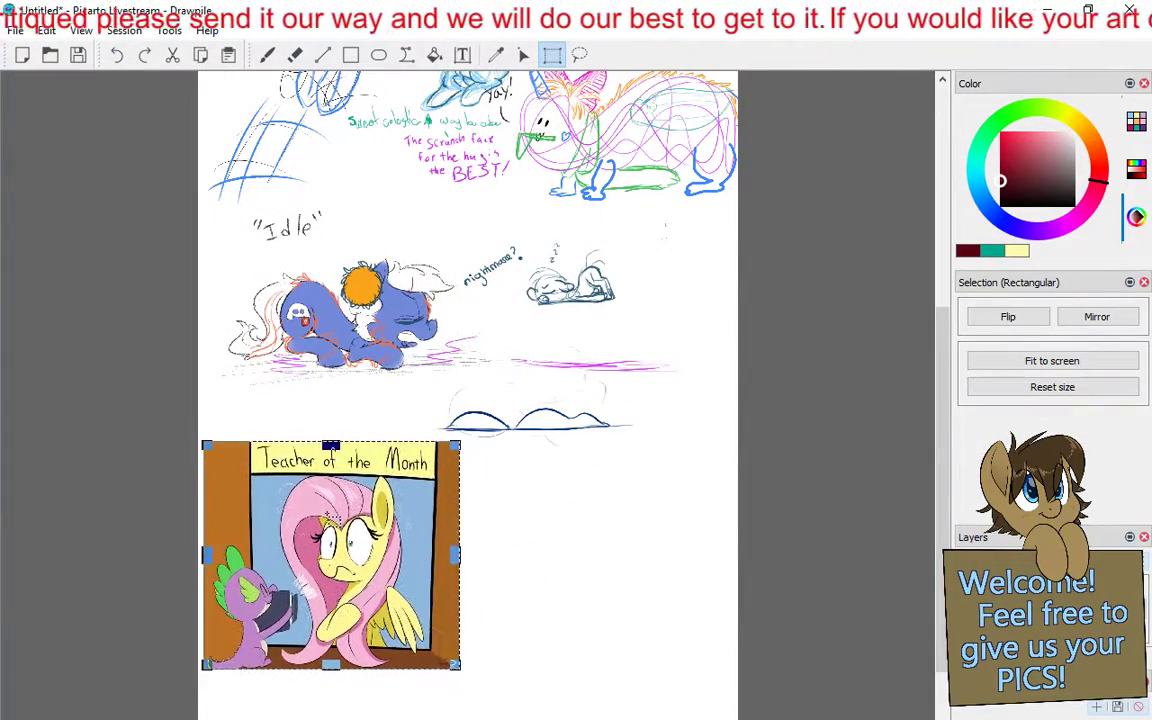
key("b")
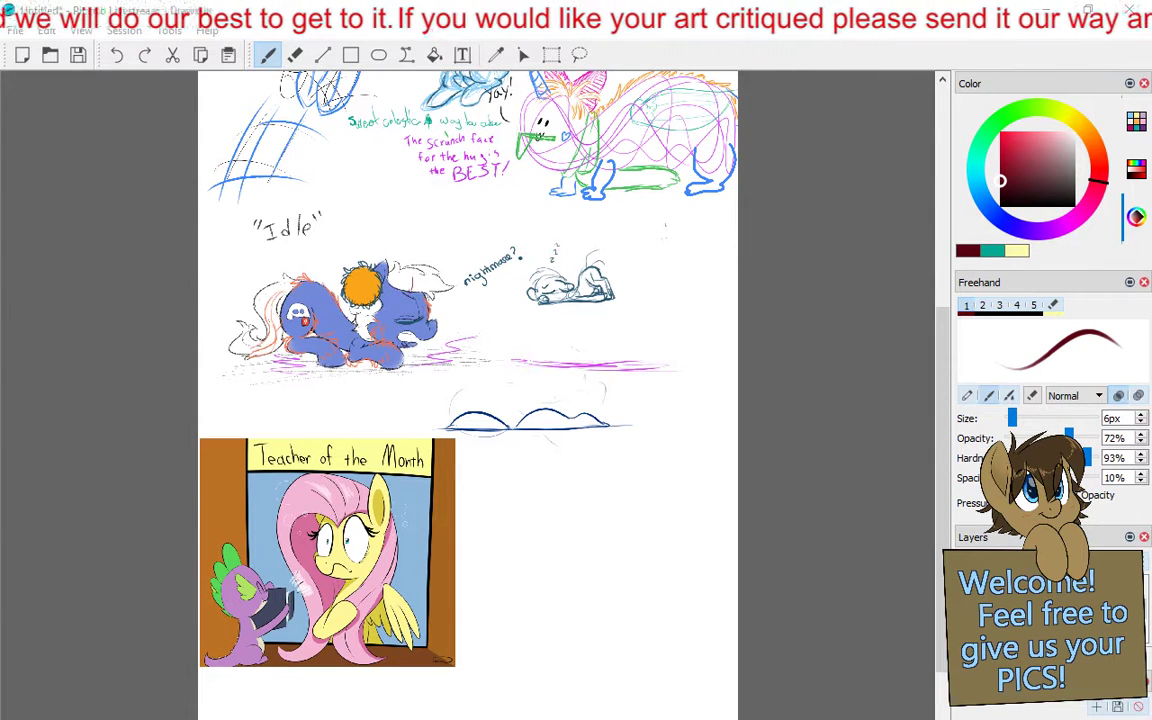
scroll(467, 390, "down", 1)
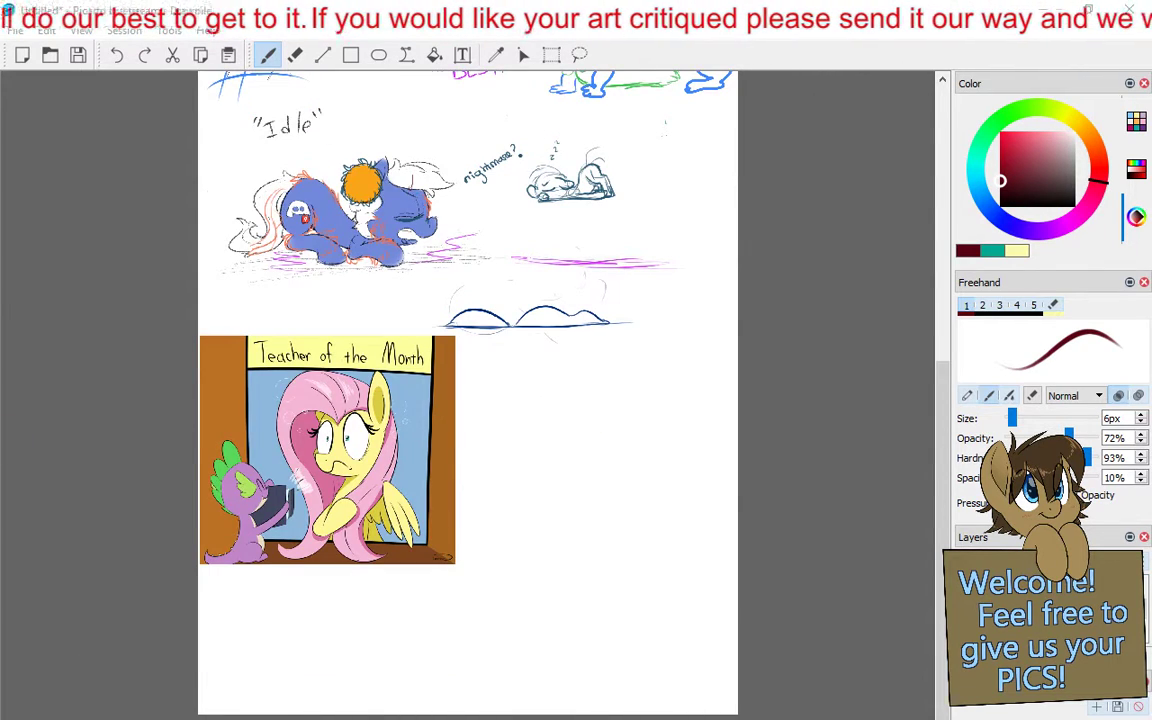
scroll(465, 409, "up", 2)
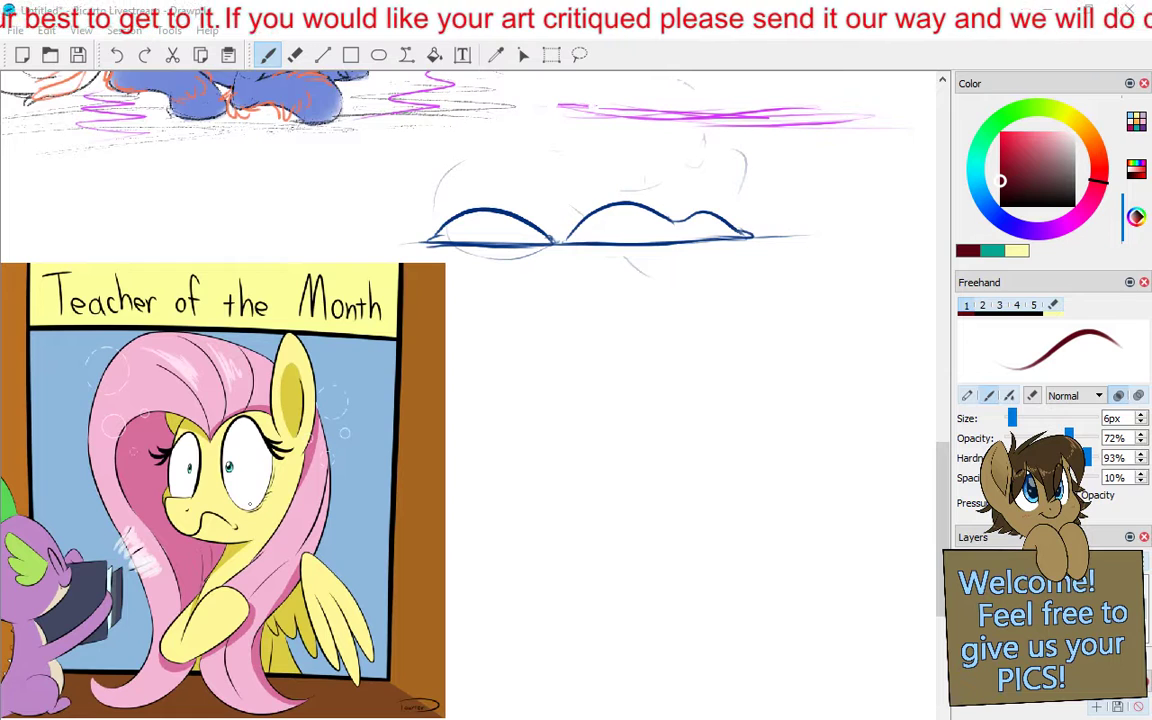
left_click_drag(297, 541, 360, 516)
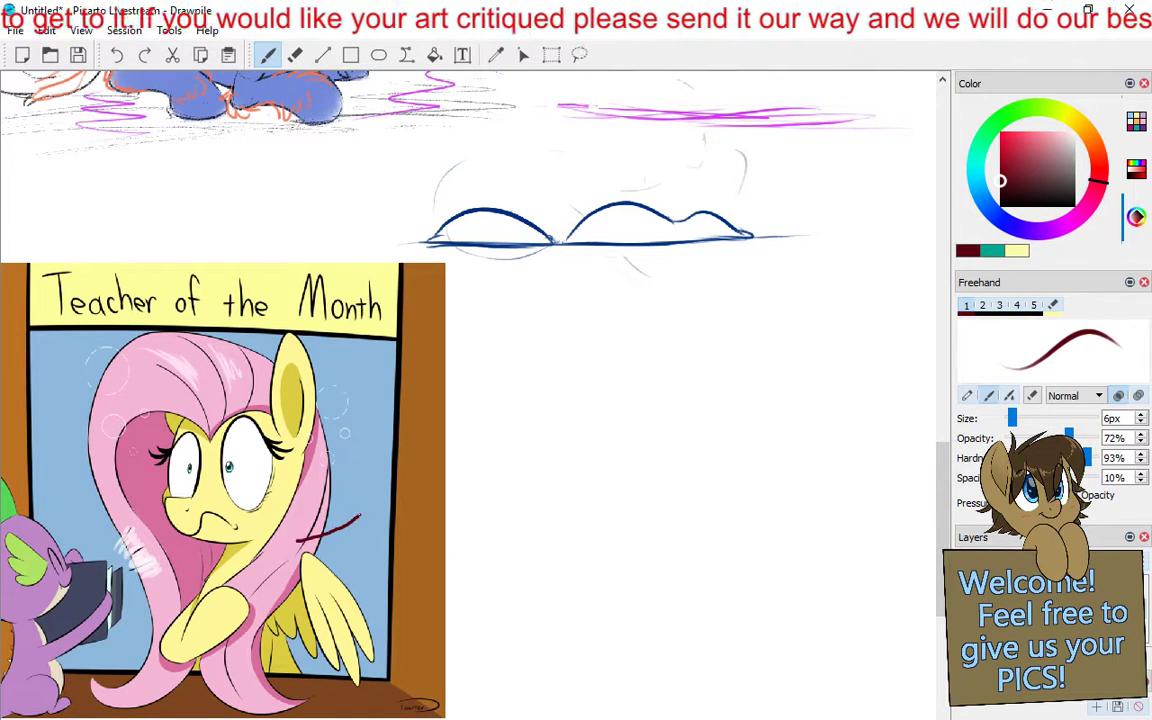
key("ctrl+z")
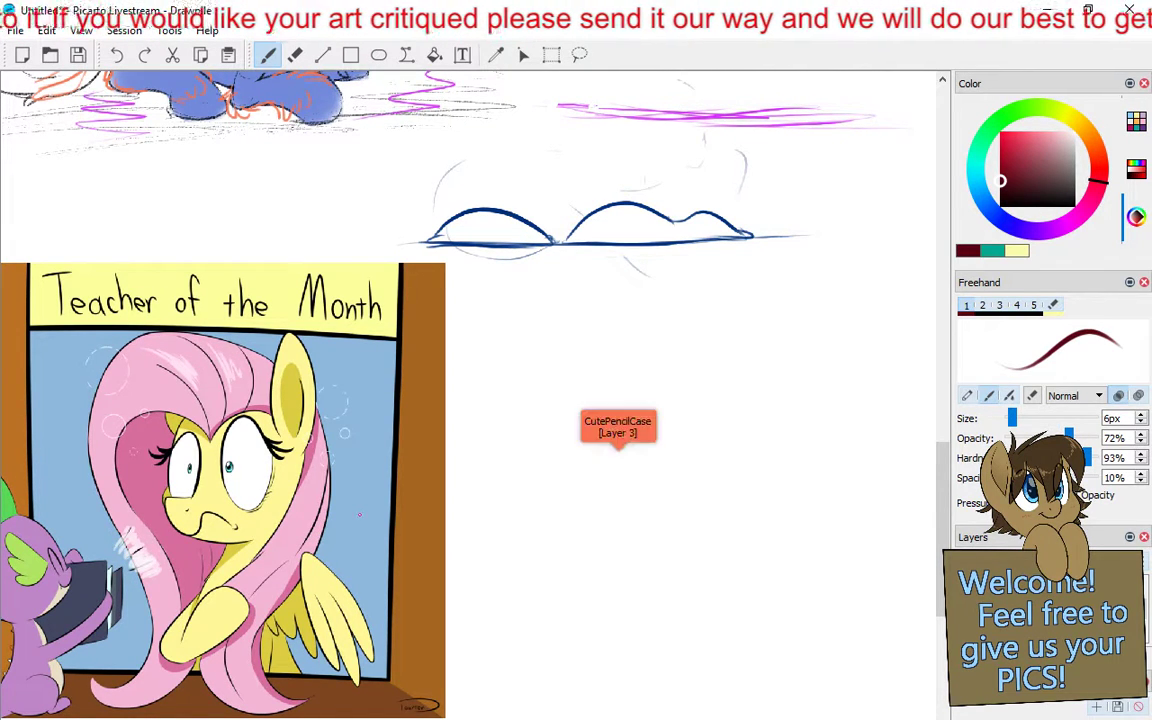
Bring the whole "Teacher of the Month" picture into view and set the freehand brush colour to bright saturated red
left_click_drag(360, 514, 592, 422)
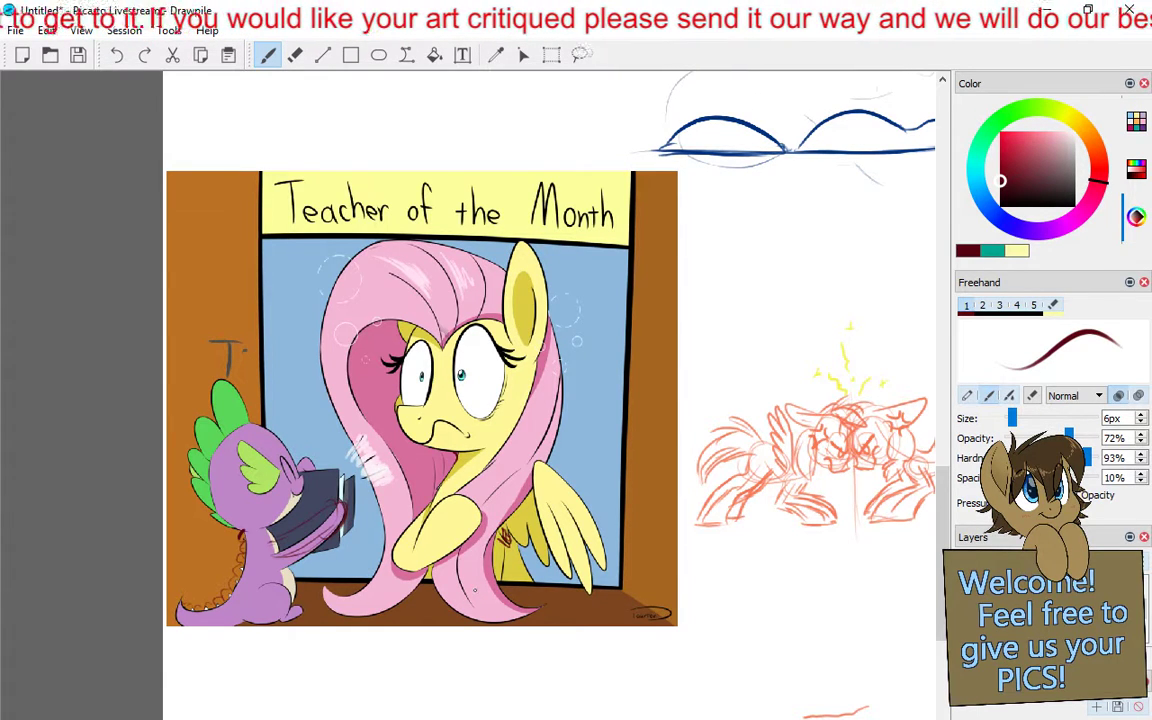
left_click(1000, 132)
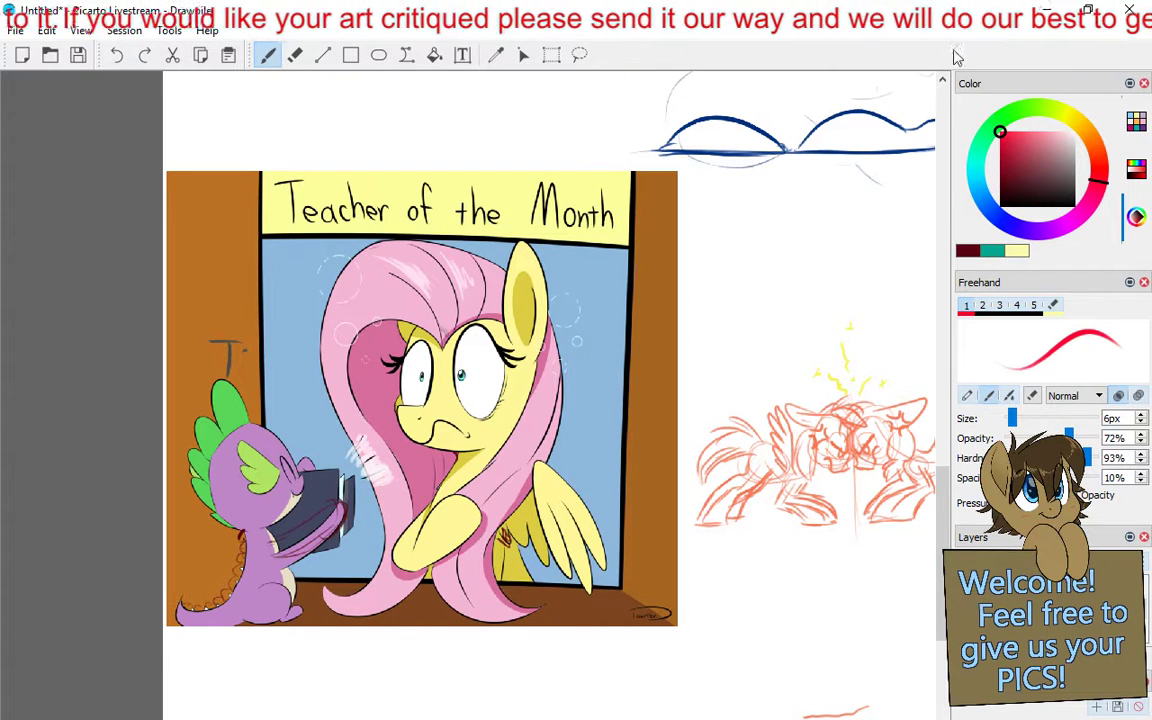